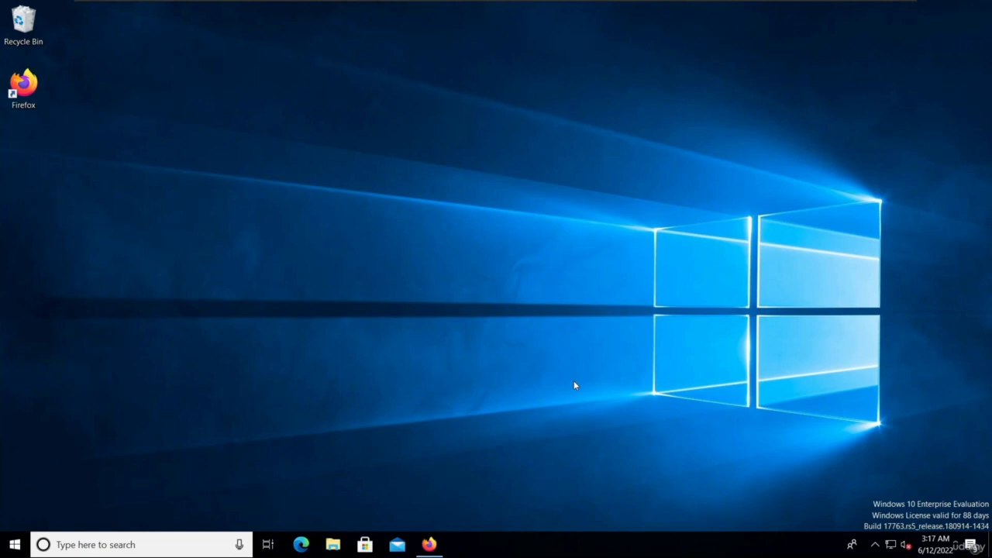
# In Firefox, search Google for "vmware download" and open the Download VMware Workstation Player result on vmware.com.
pyautogui.click(429, 546)
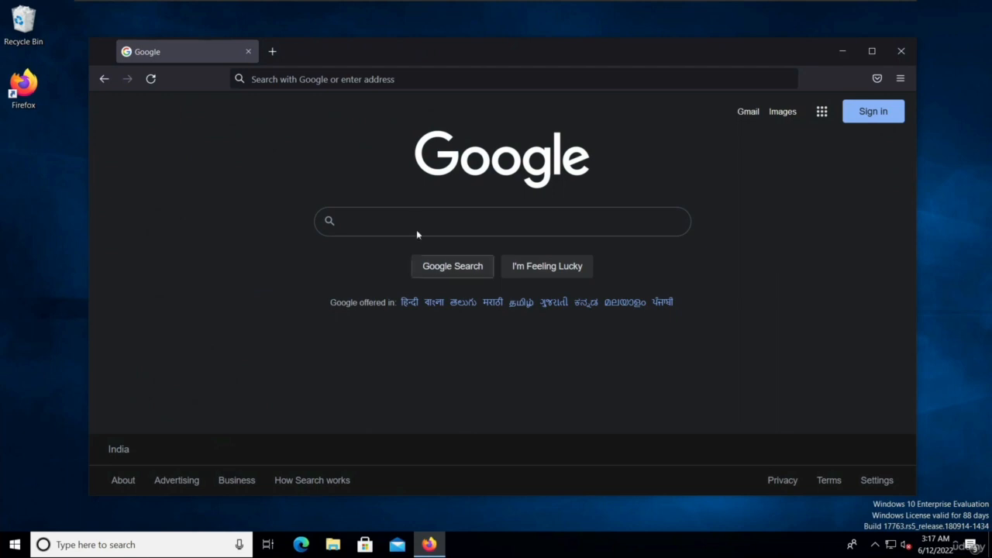
pyautogui.write('vmw')
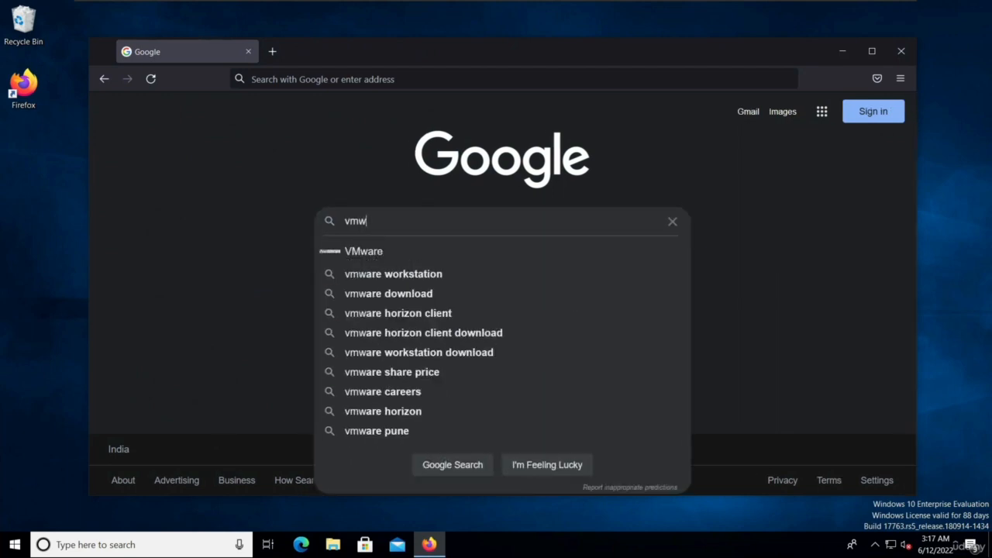
pyautogui.write('are down')
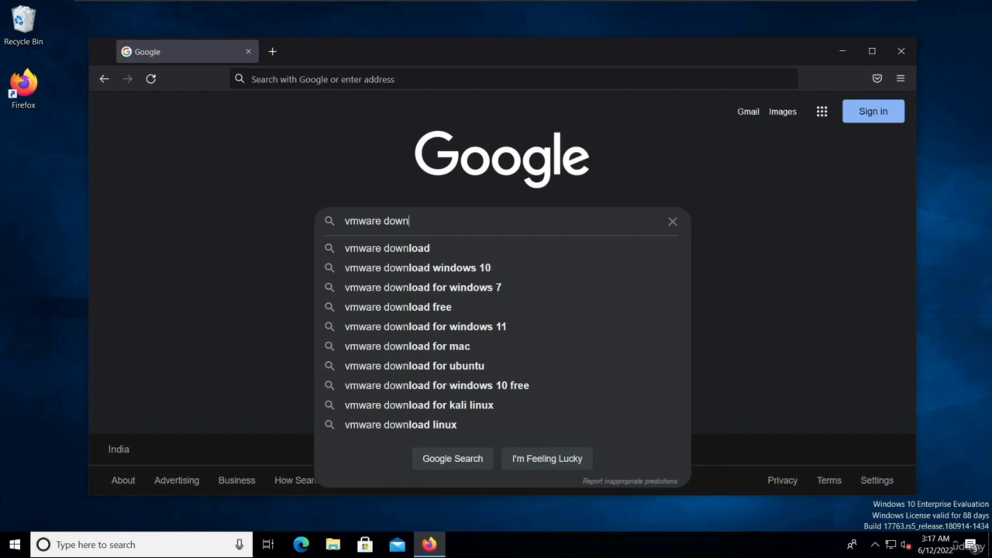
pyautogui.press('Down')
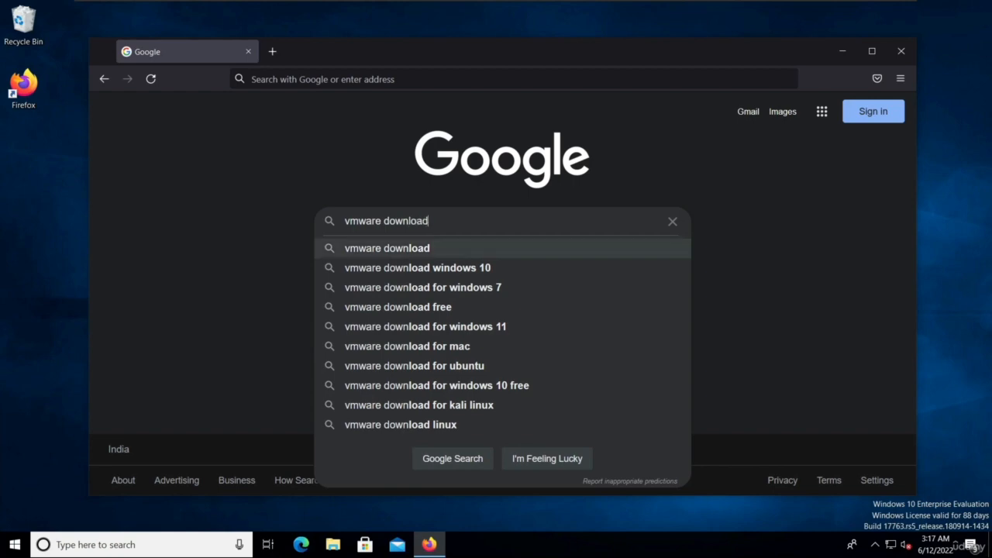
pyautogui.press('Return')
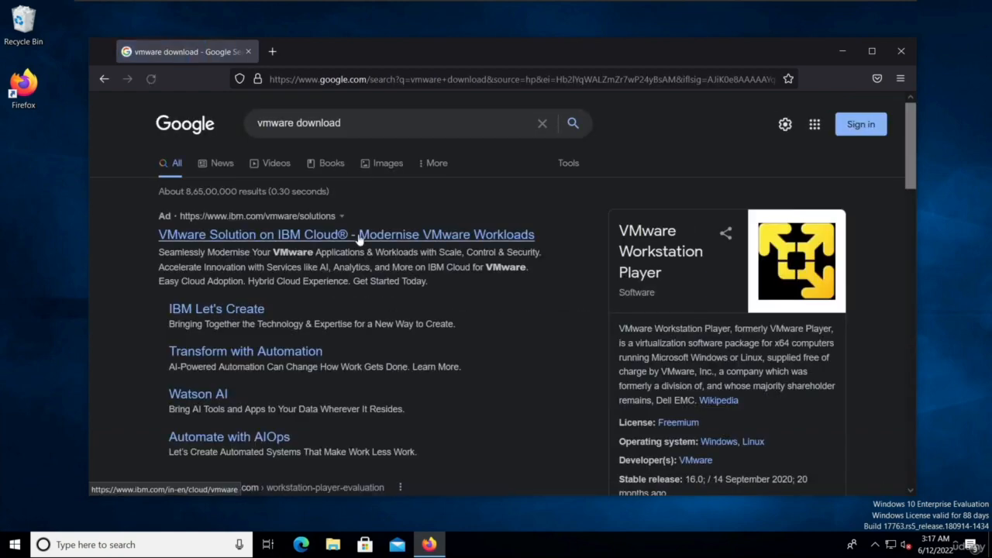
pyautogui.scroll(-4, 358, 239)
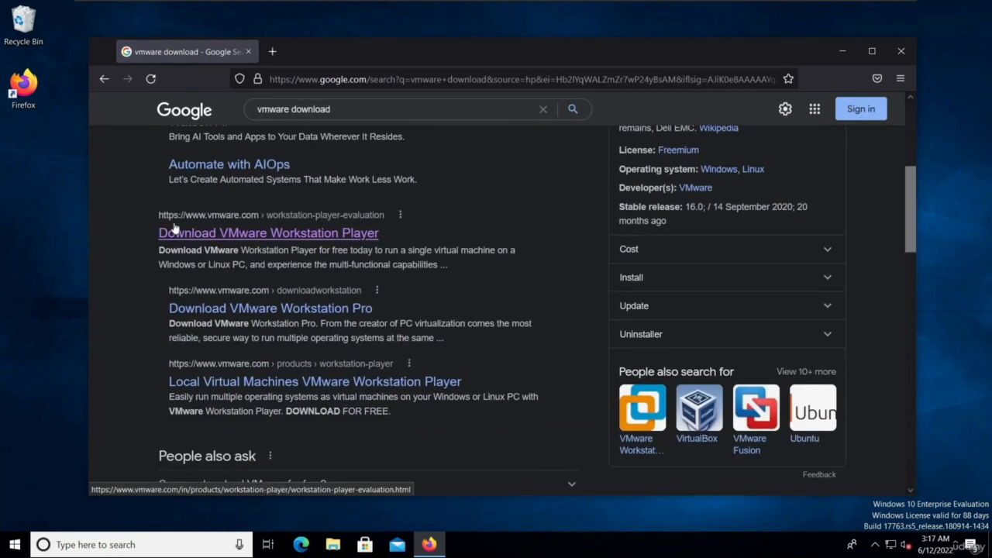
pyautogui.click(260, 239)
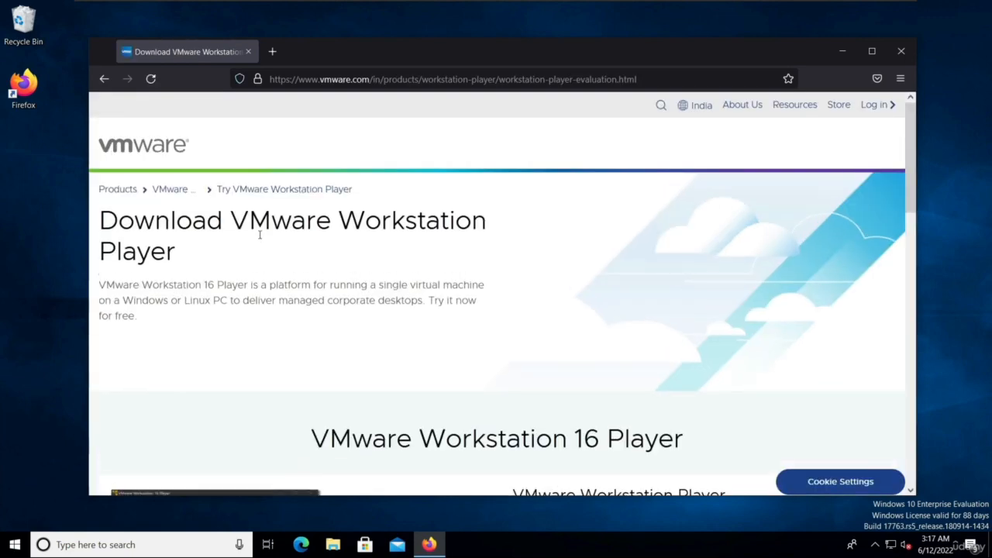
# Start downloading Workstation 16.0 Player for Windows from the VMware page and cancel that download.
pyautogui.scroll(-6, 260, 235)
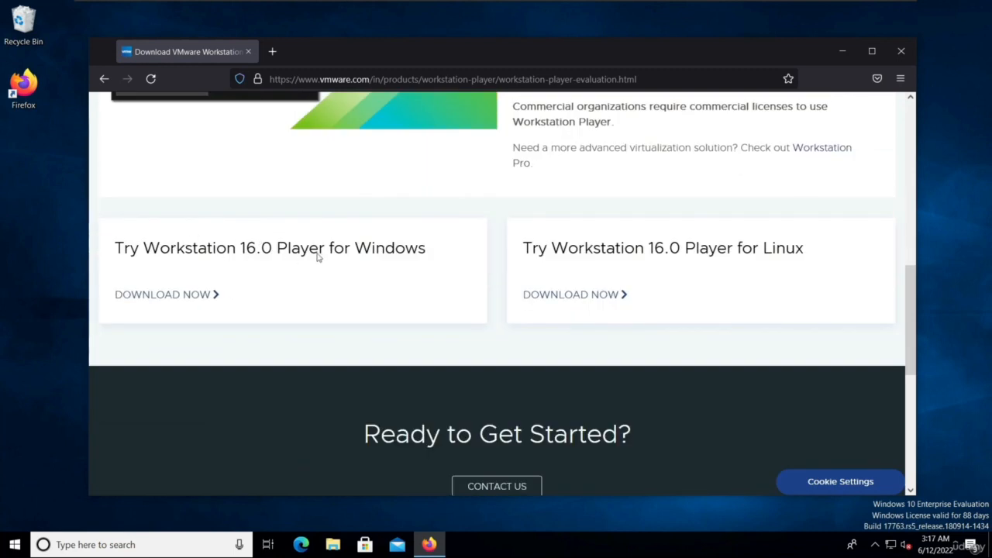
pyautogui.moveTo(422, 248); pyautogui.dragTo(419, 248)
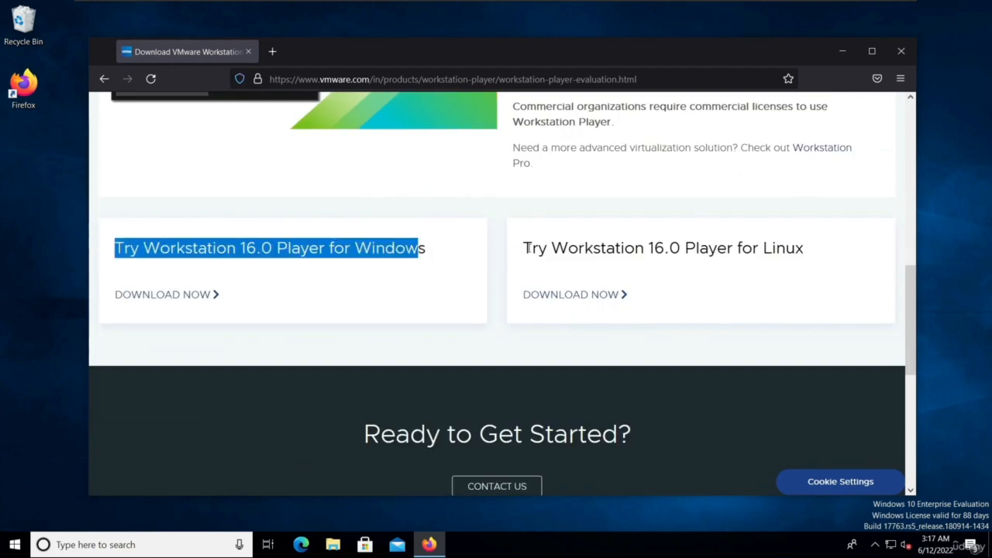
pyautogui.moveTo(528, 248); pyautogui.dragTo(843, 248)
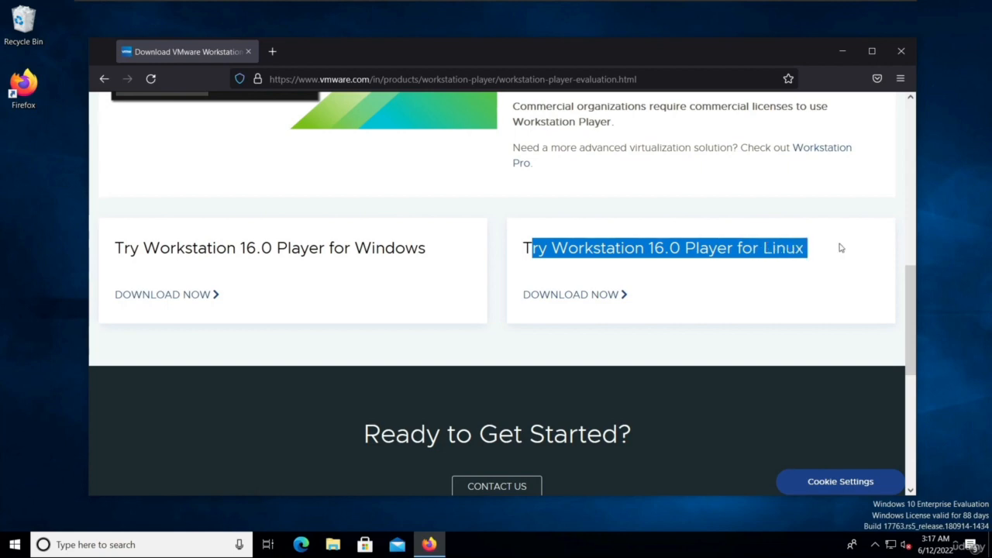
pyautogui.click(407, 283)
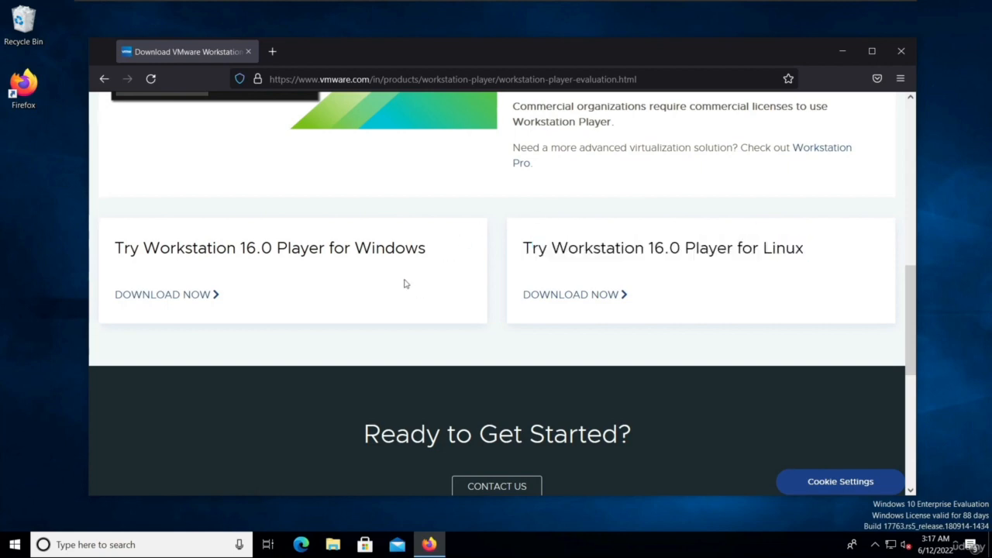
pyautogui.click(186, 299)
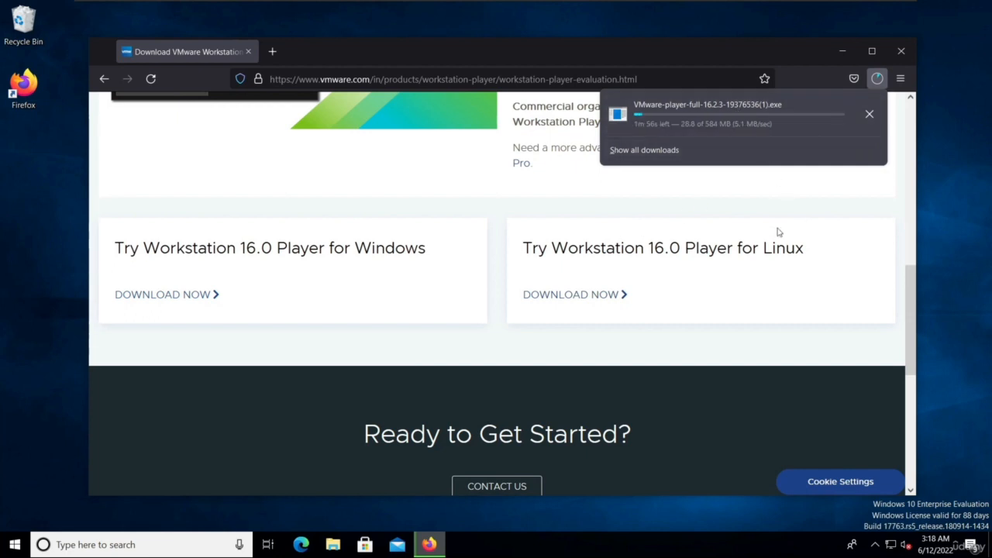
pyautogui.click(871, 113)
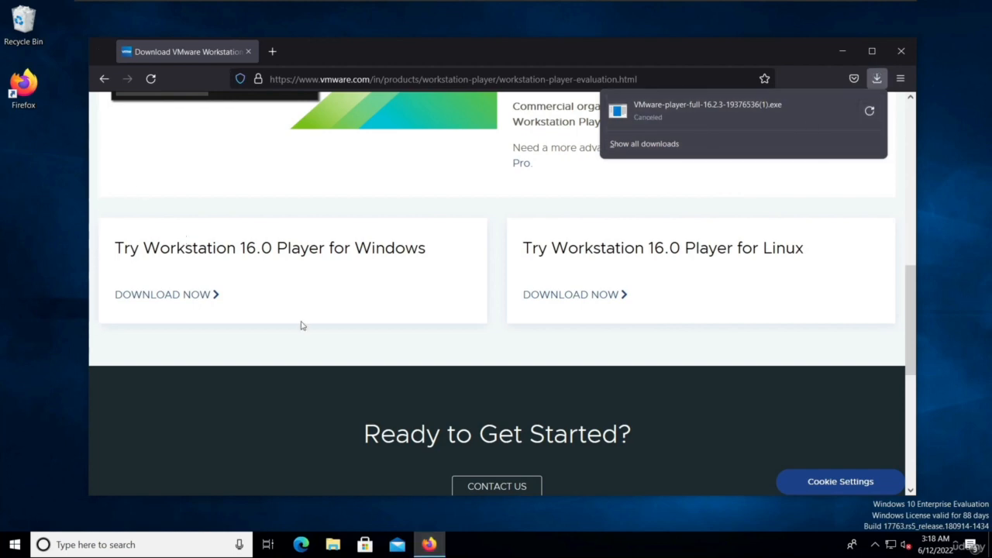
# Open the Downloads folder in File Explorer and narrow its window.
pyautogui.click(334, 544)
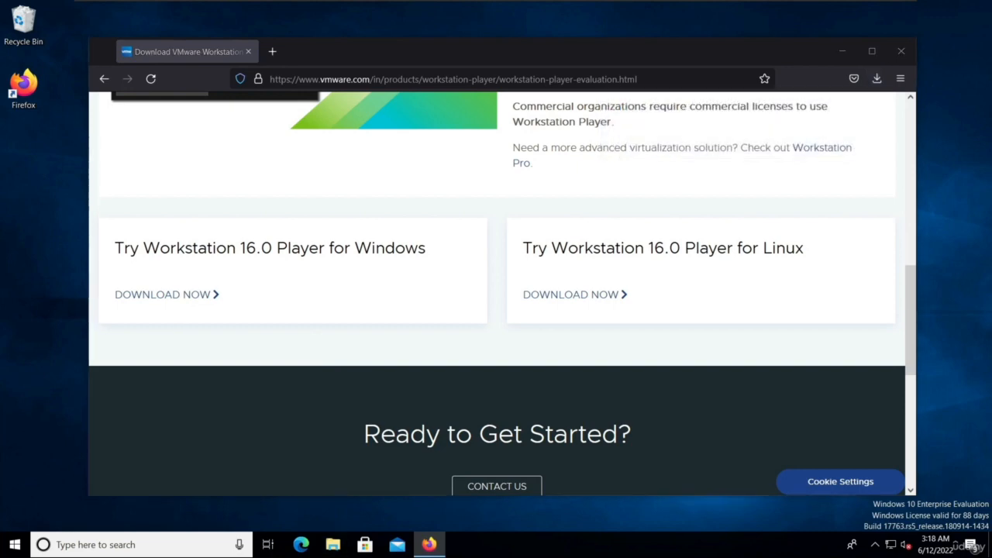
pyautogui.click(330, 551)
pyautogui.click(330, 549)
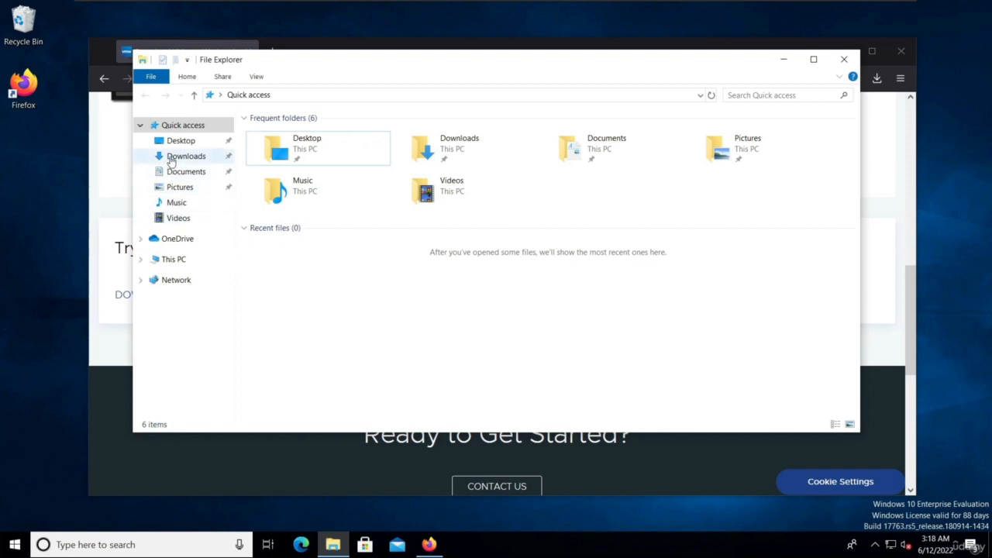
pyautogui.click(171, 157)
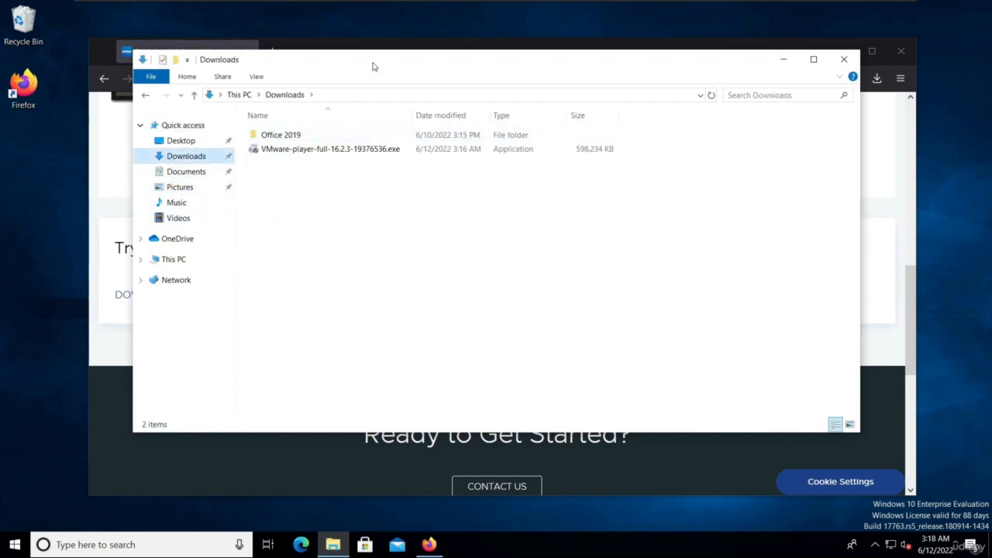
pyautogui.moveTo(372, 67); pyautogui.dragTo(340, 65)
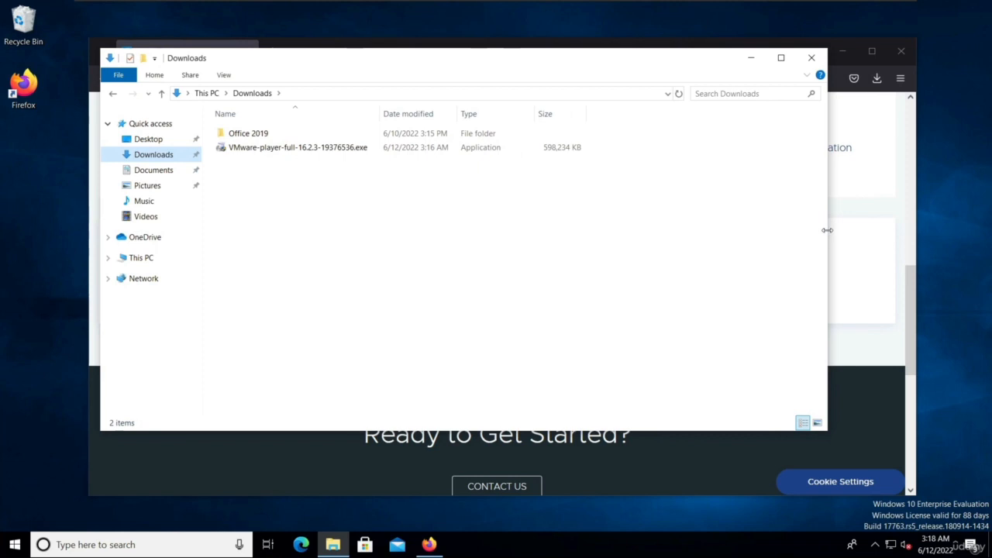
pyautogui.moveTo(827, 230); pyautogui.dragTo(438, 230)
# Run VMware-player-full-16.2.3-19376536.exe and allow the installation launcher to make changes to the device.
pyautogui.click(276, 149)
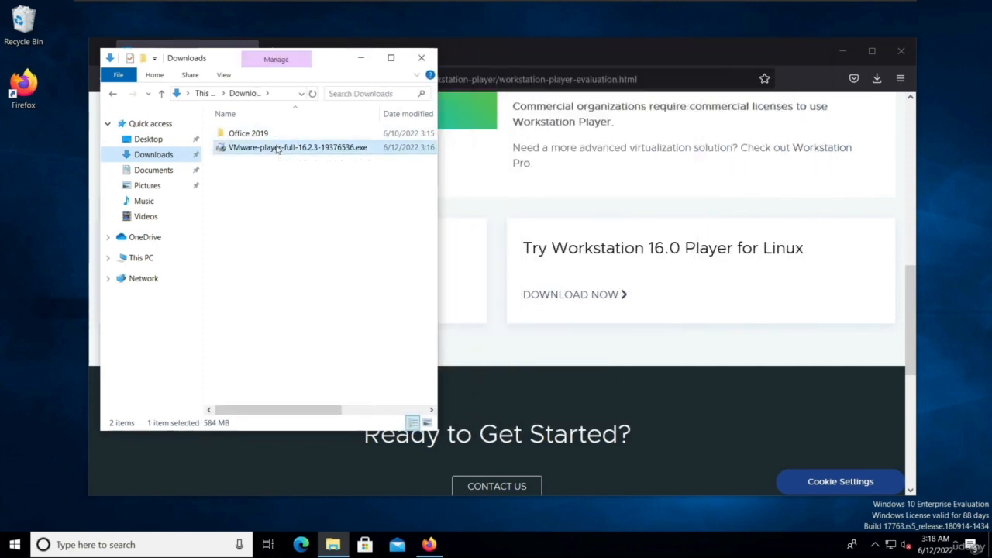
pyautogui.rightClick(267, 153)
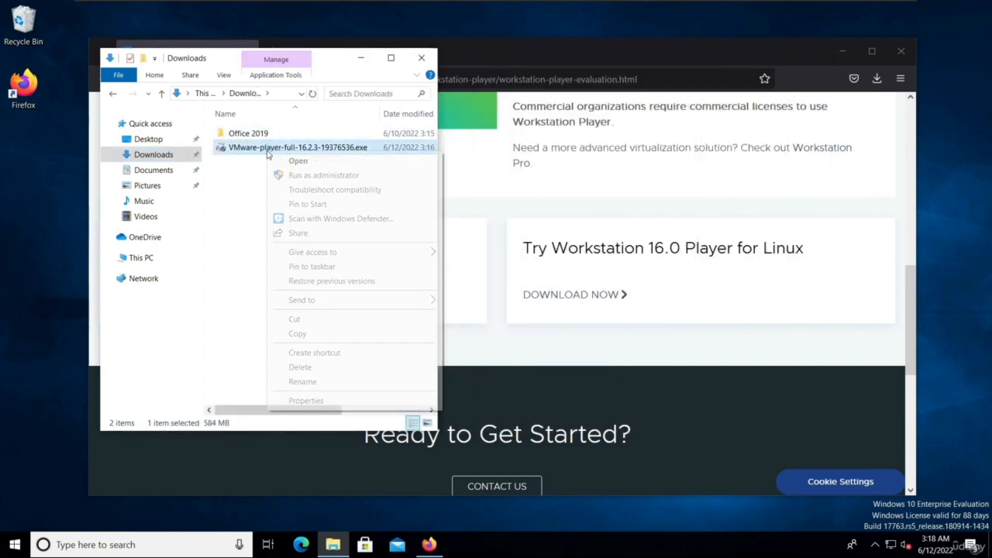
pyautogui.click(308, 161)
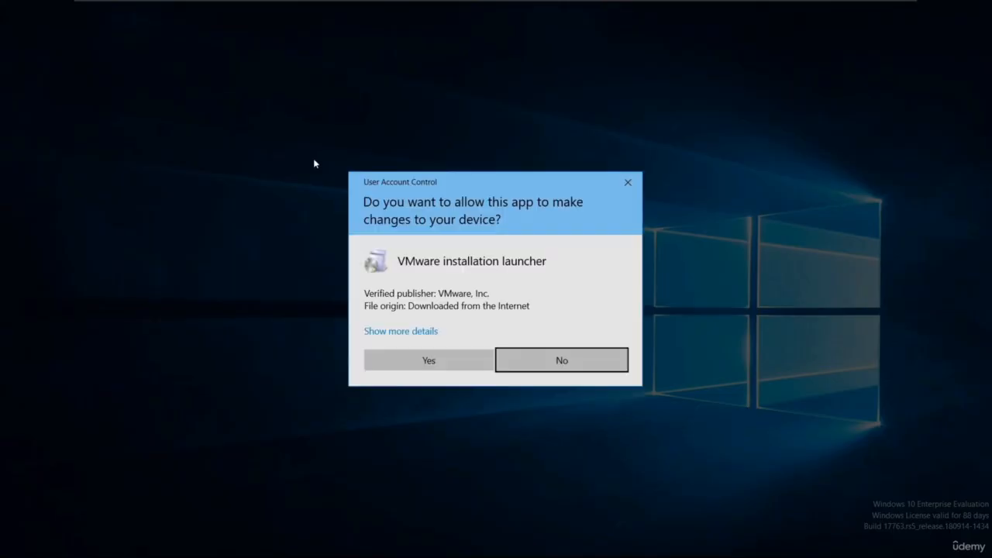
pyautogui.click(443, 363)
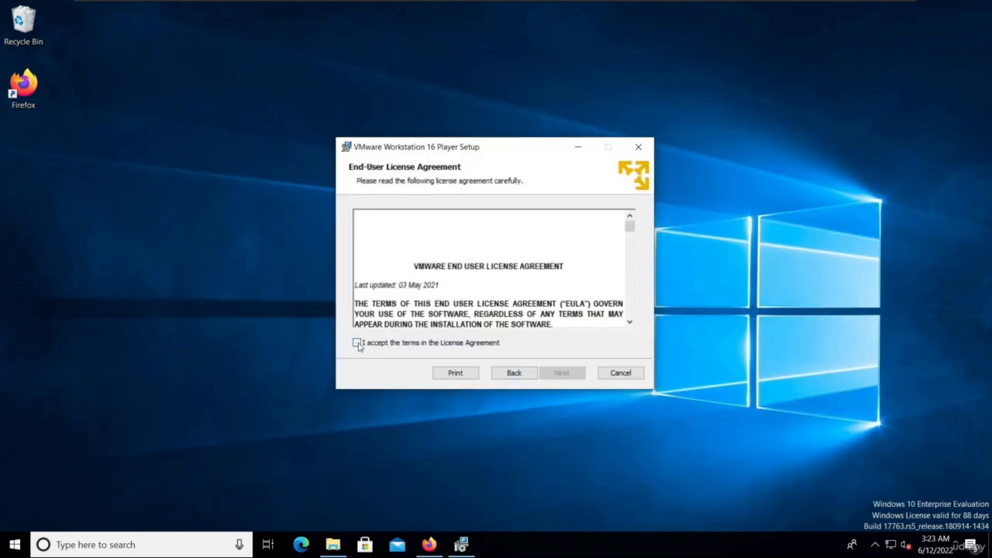
# Accept the license agreement and keep the default install folder, with console tools added to the system PATH and no Enhanced Keyboard Driver.
pyautogui.click(358, 343)
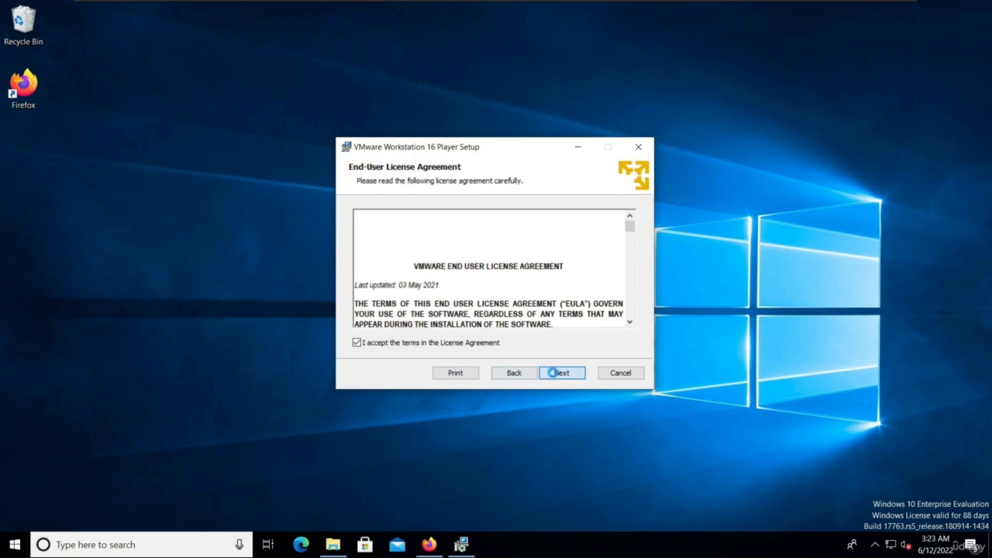
pyautogui.click(553, 373)
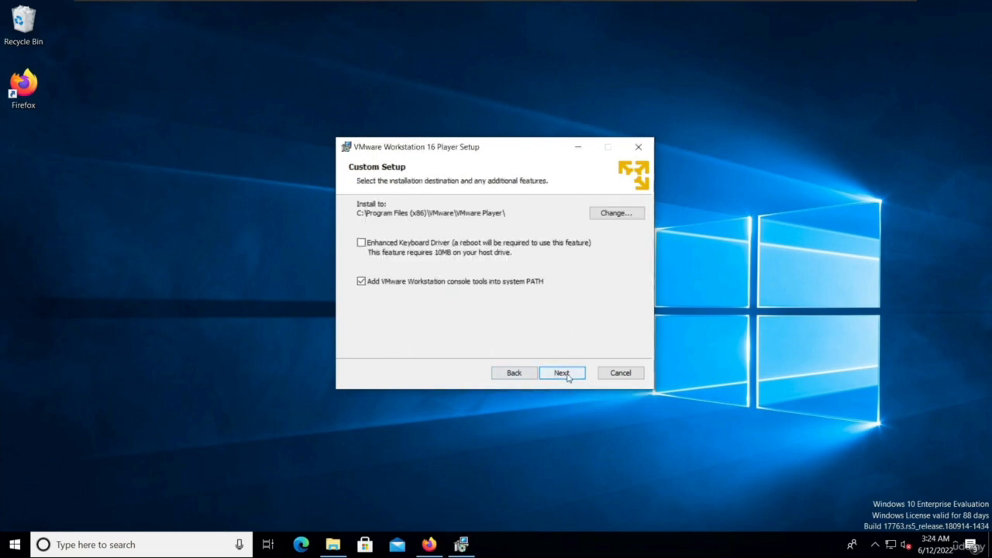
pyautogui.click(565, 374)
pyautogui.click(567, 374)
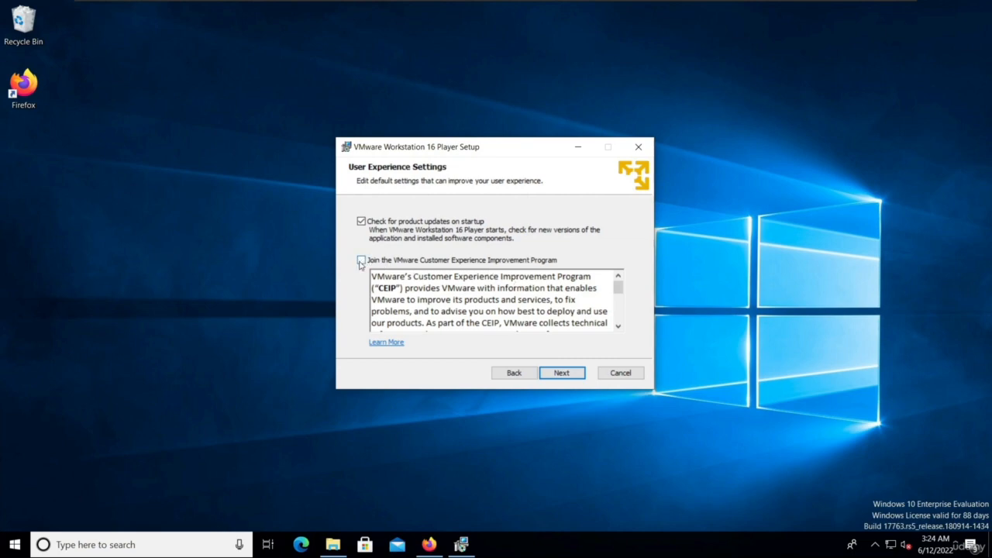
# Install with startup update checks, Desktop and Start Menu shortcuts, and no Customer Experience Improvement Program, and finish the setup wizard.
pyautogui.click(572, 375)
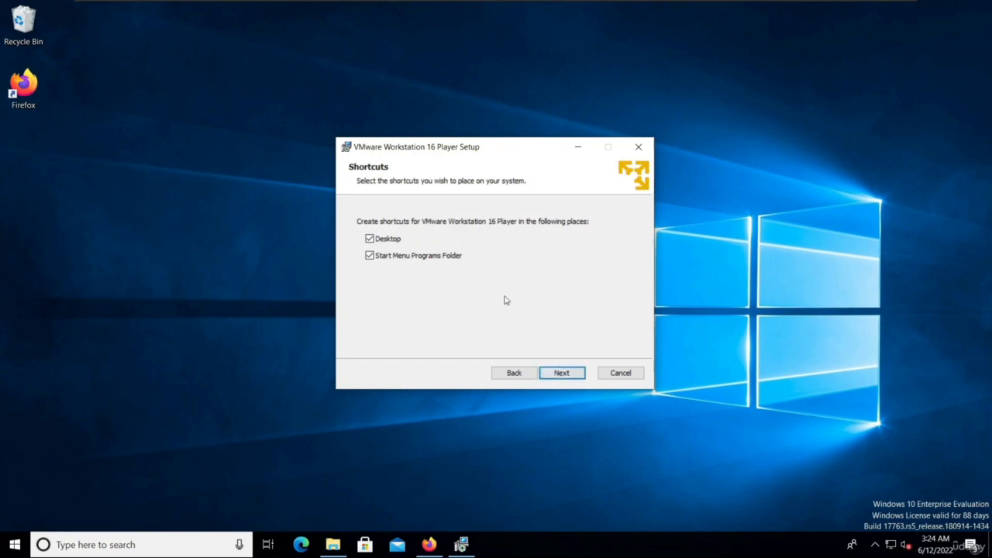
pyautogui.click(563, 375)
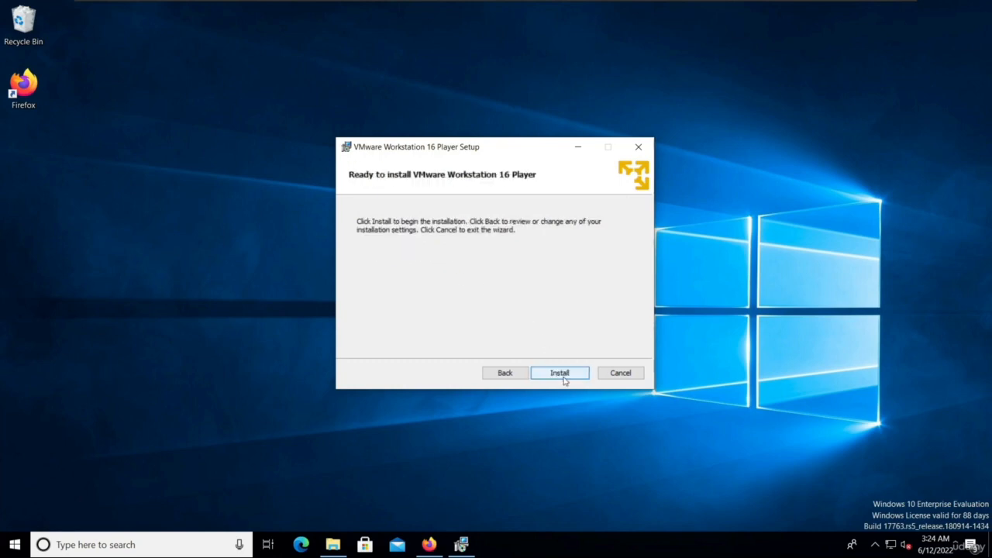
pyautogui.click(555, 378)
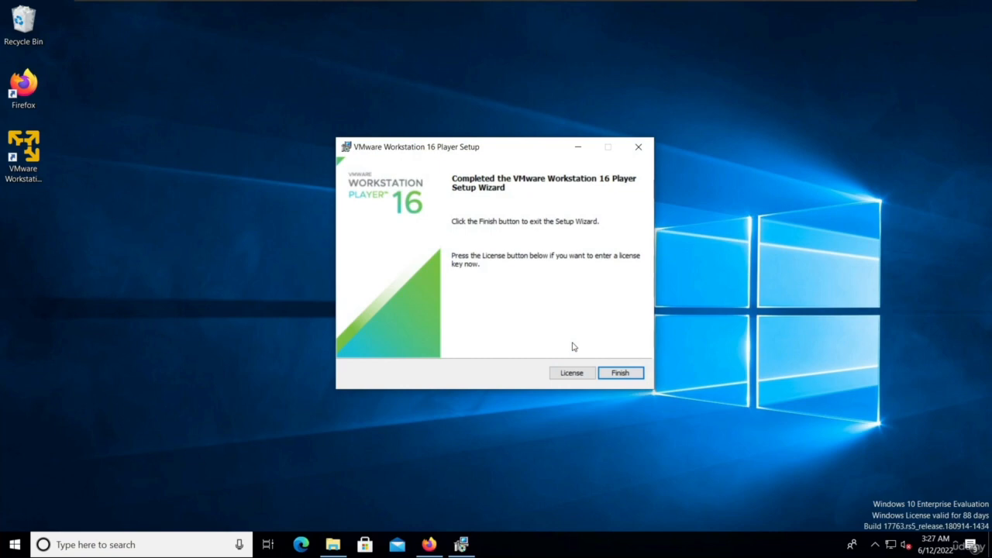
pyautogui.click(629, 374)
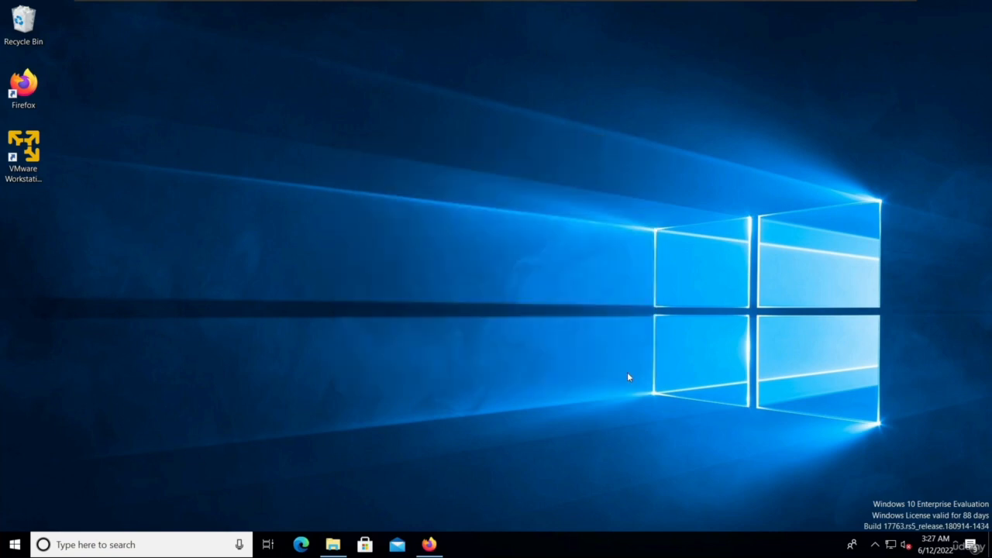
# Launch VMware Workstation 16 Player from its desktop shortcut and choose free non-commercial use in the welcome dialog.
pyautogui.click(23, 166)
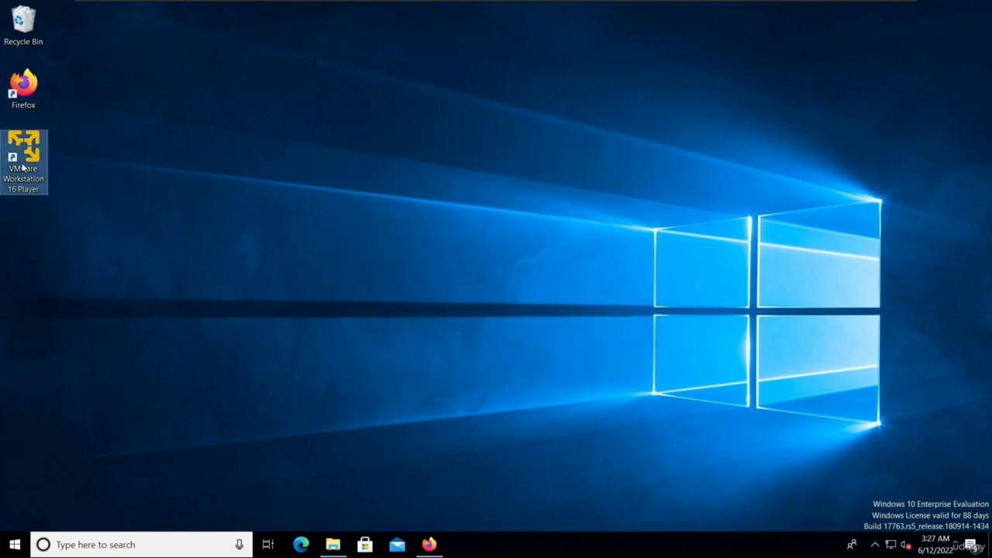
pyautogui.doubleClick(22, 165)
pyautogui.rightClick(21, 162)
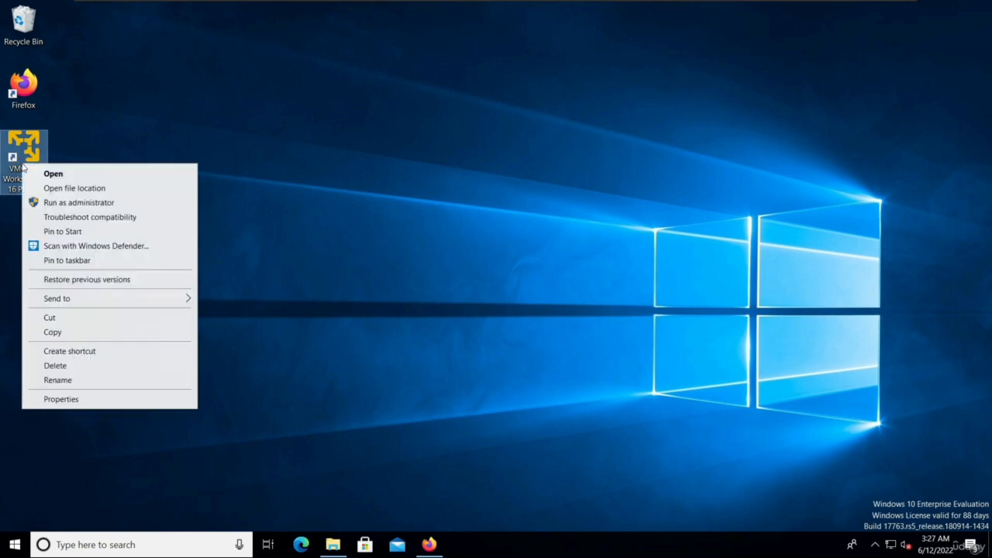
pyautogui.click(52, 174)
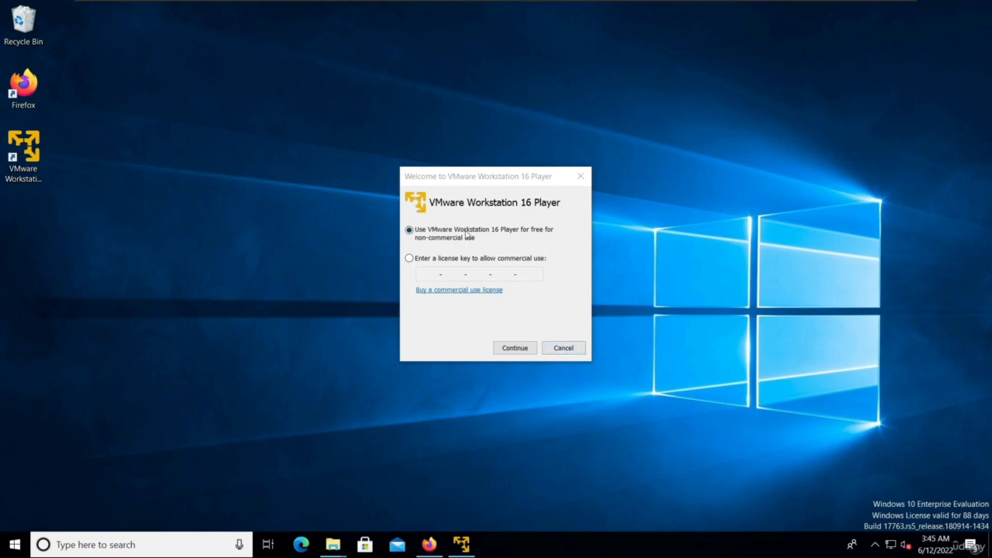
pyautogui.click(514, 349)
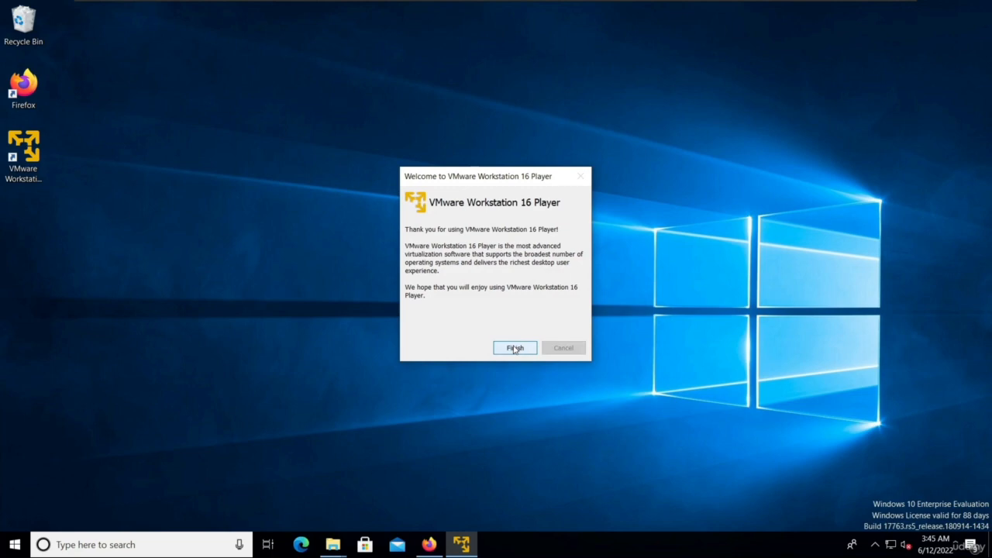
pyautogui.click(515, 348)
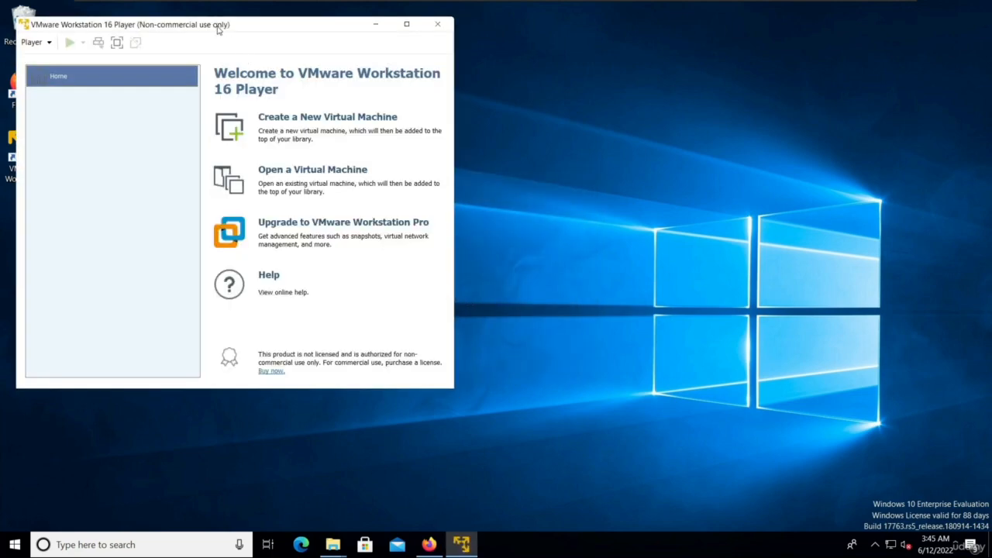
# Move the Player window toward the middle of the desktop and start creating a new virtual machine.
pyautogui.moveTo(219, 29); pyautogui.dragTo(499, 67)
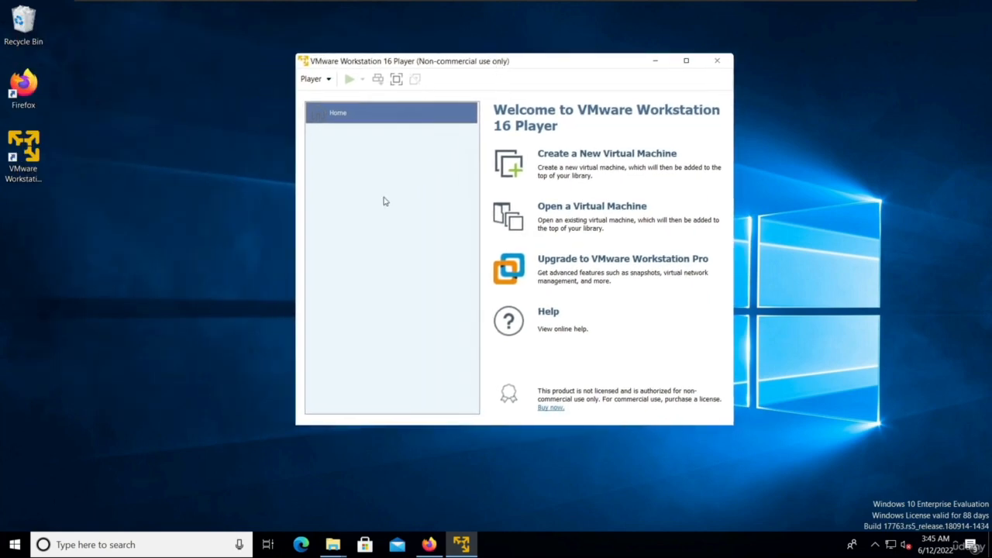
pyautogui.click(576, 157)
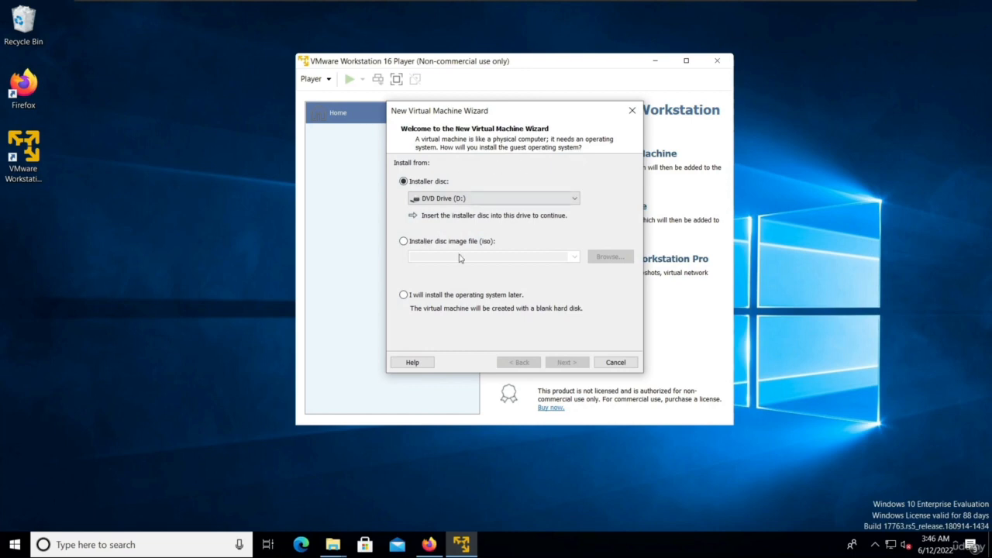
pyautogui.click(402, 241)
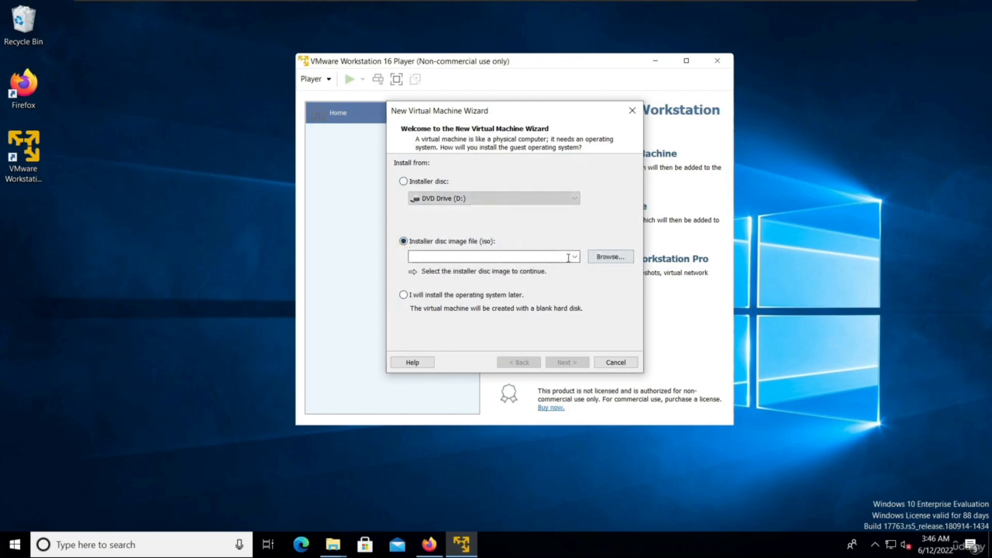
pyautogui.click(610, 258)
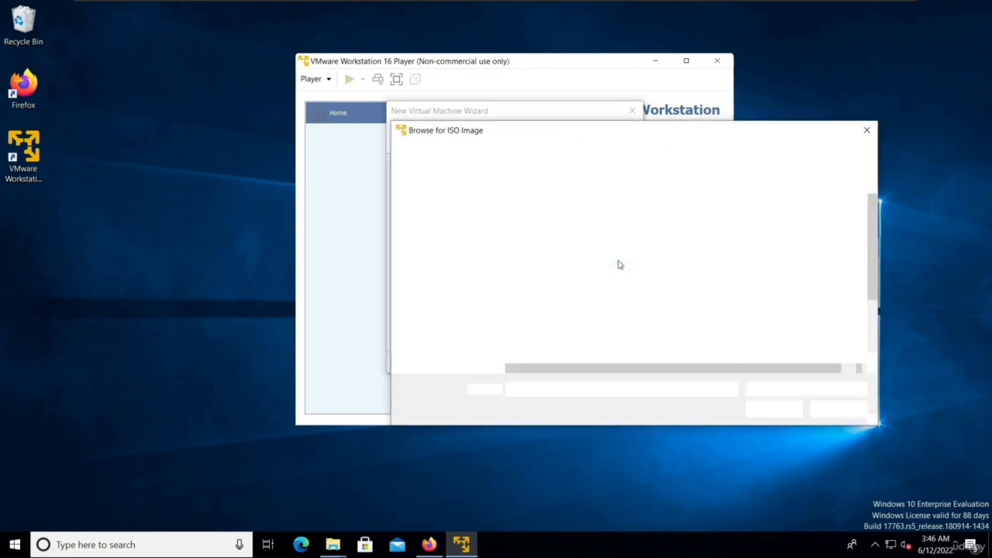
pyautogui.click(867, 130)
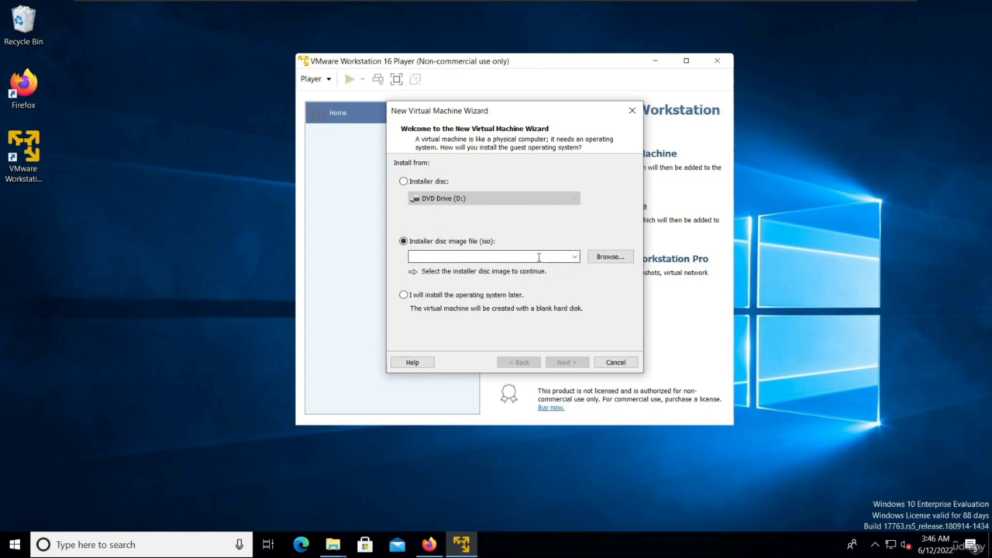
# Choose to install the operating system later and select Linux with version Ubuntu as the guest operating system.
pyautogui.click(403, 295)
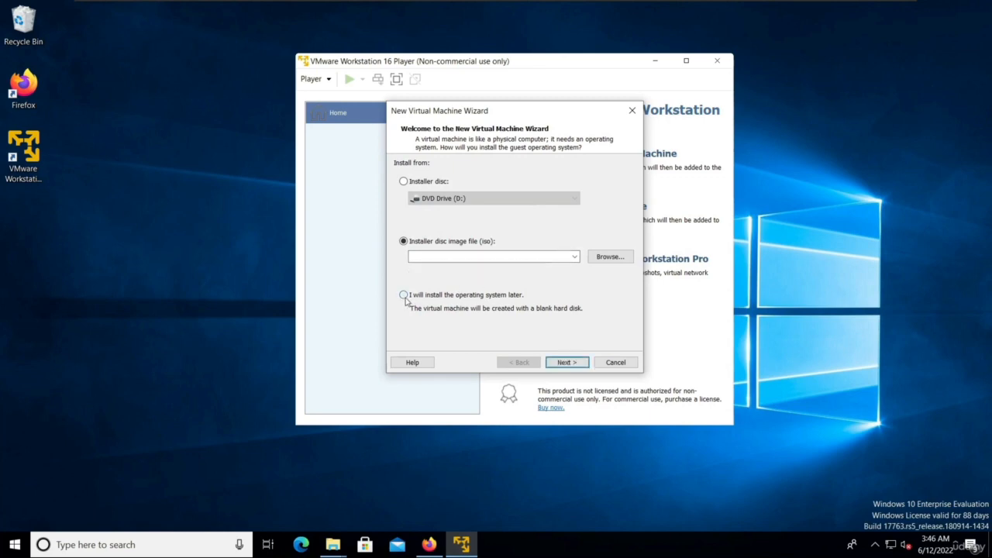
pyautogui.click(570, 365)
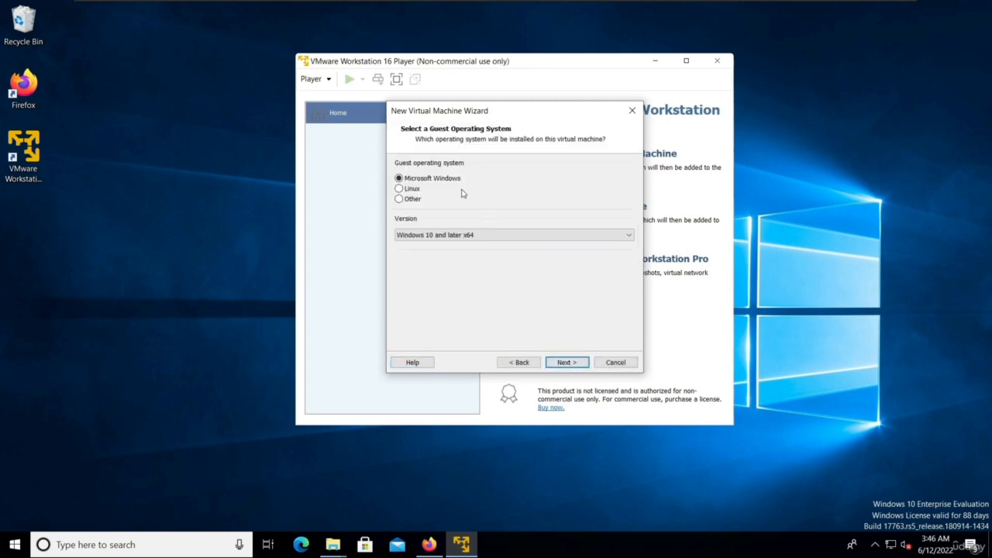
pyautogui.click(412, 189)
pyautogui.click(546, 237)
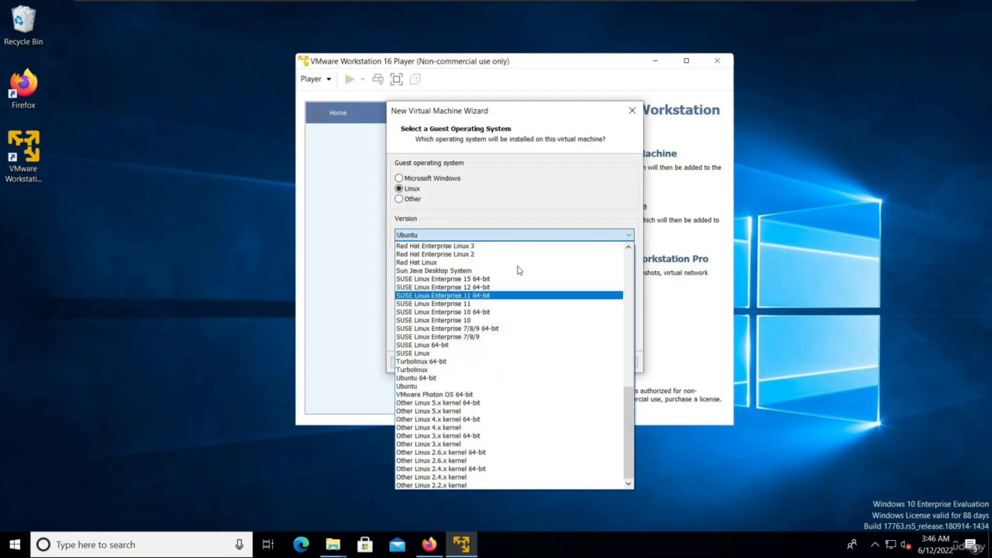
pyautogui.click(533, 223)
pyautogui.click(563, 361)
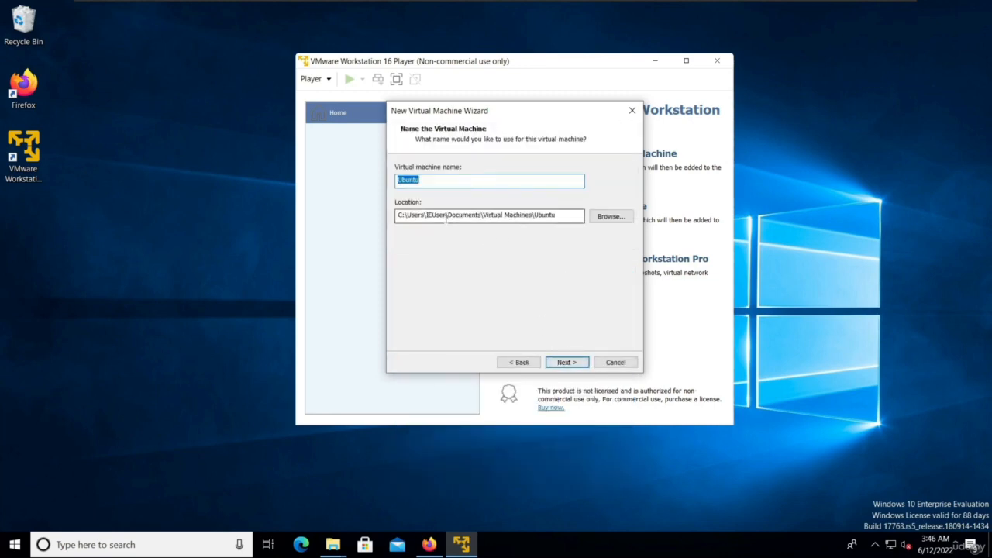
# Create the virtual machine with the name Ubuntu, the default location and a 20 GB disk split into multiple files.
pyautogui.moveTo(446, 215); pyautogui.dragTo(555, 215)
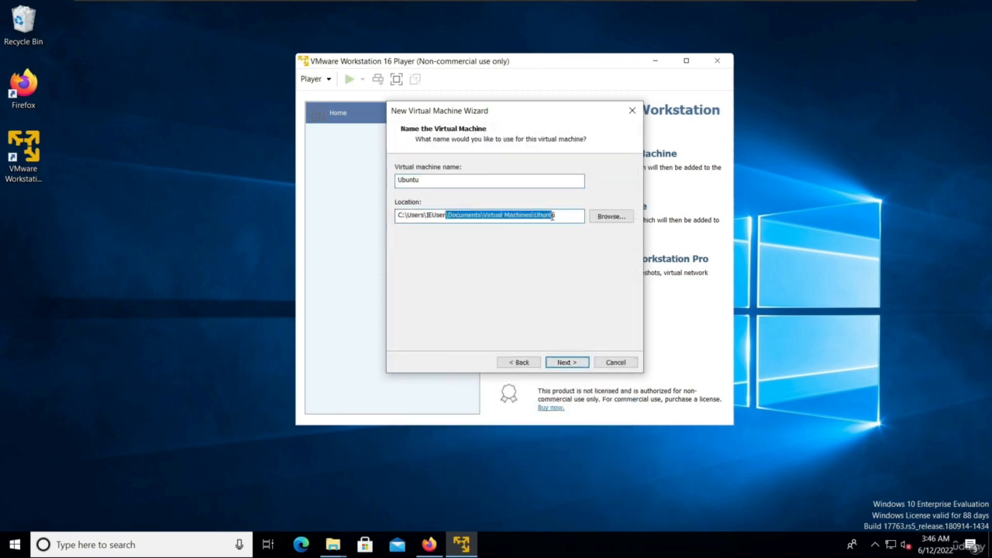
pyautogui.click(562, 362)
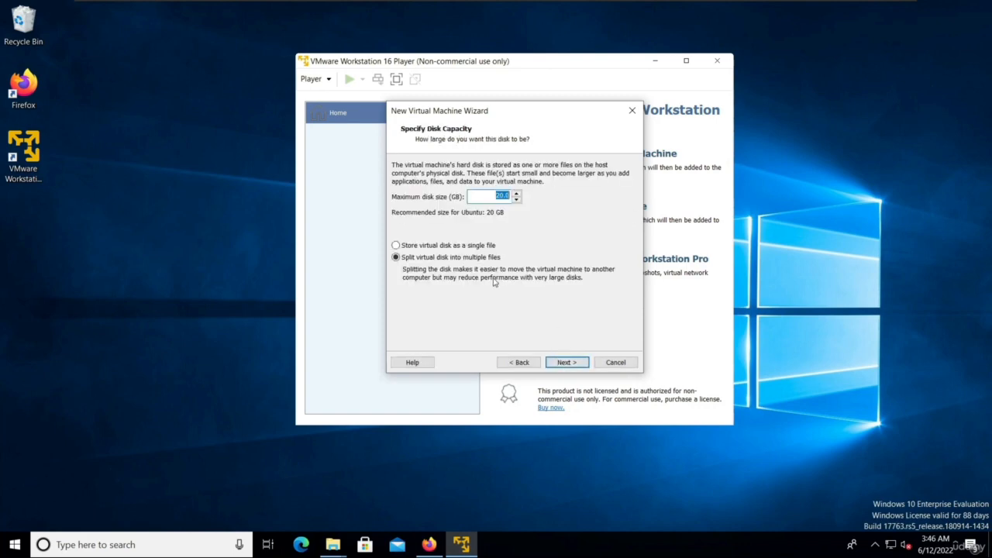
pyautogui.click(565, 362)
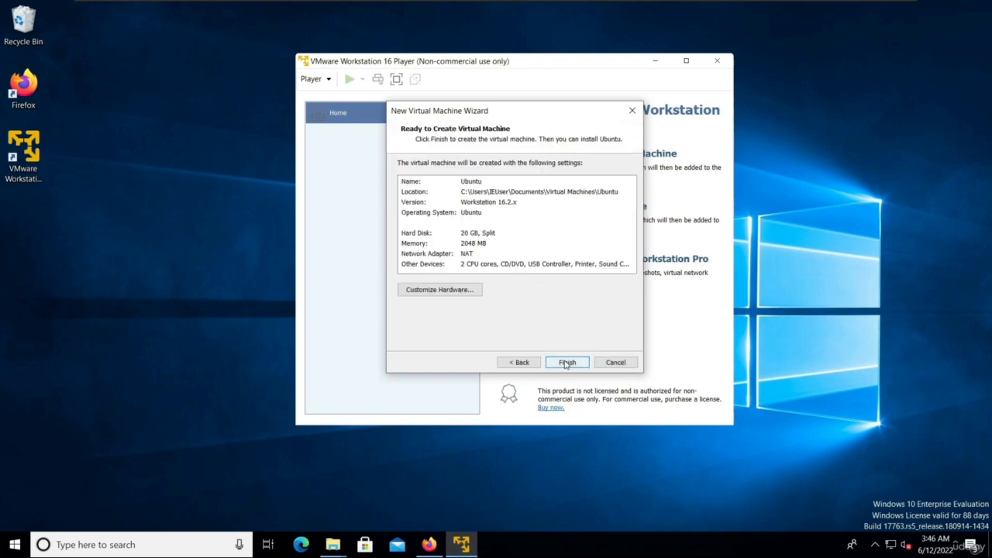
pyautogui.click(565, 362)
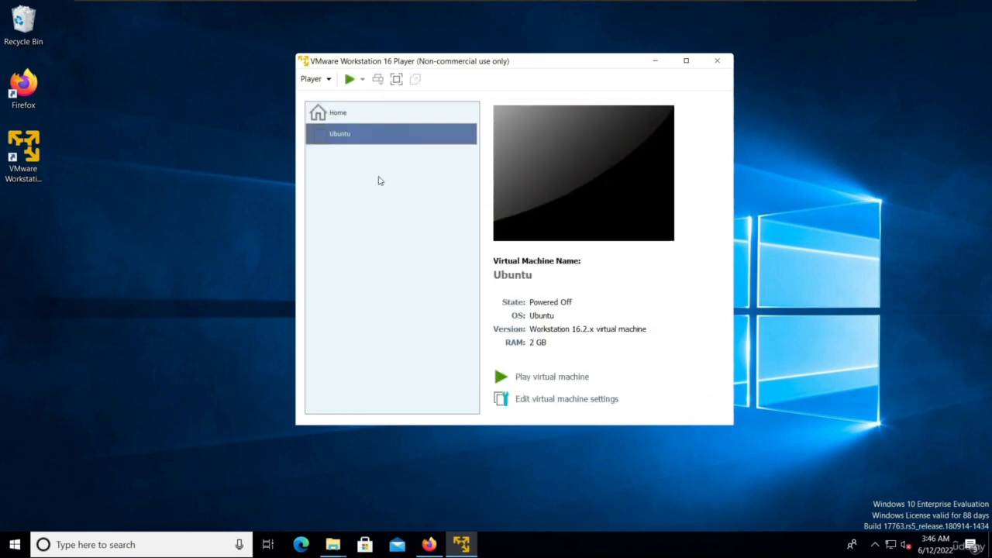
# Set the Ubuntu virtual machine's memory to 3104 MB and its processor cores to 3, and save the hardware settings.
pyautogui.click(546, 399)
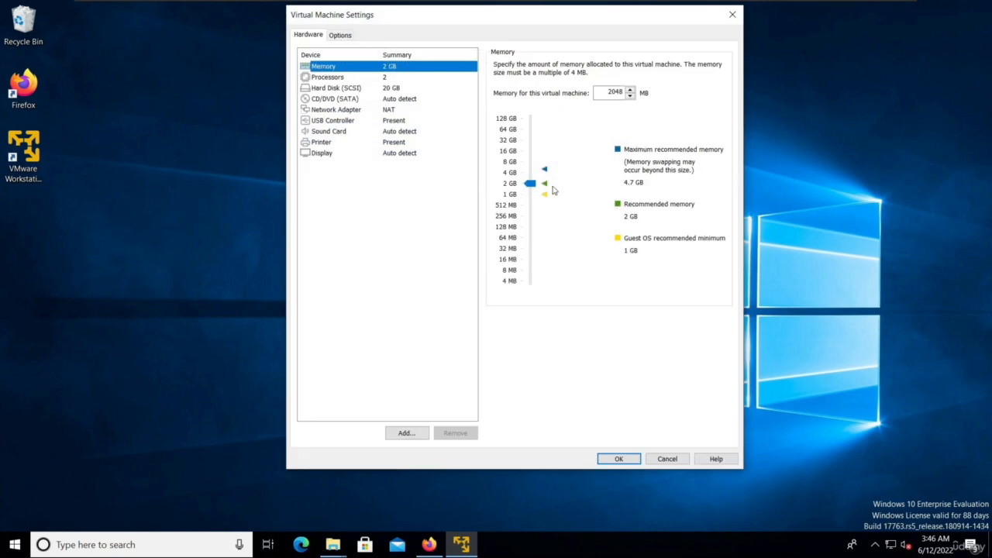
pyautogui.moveTo(531, 184)
pyautogui.mouseDown()
pyautogui.moveTo(531, 200)
pyautogui.moveTo(530, 178)
pyautogui.mouseUp()
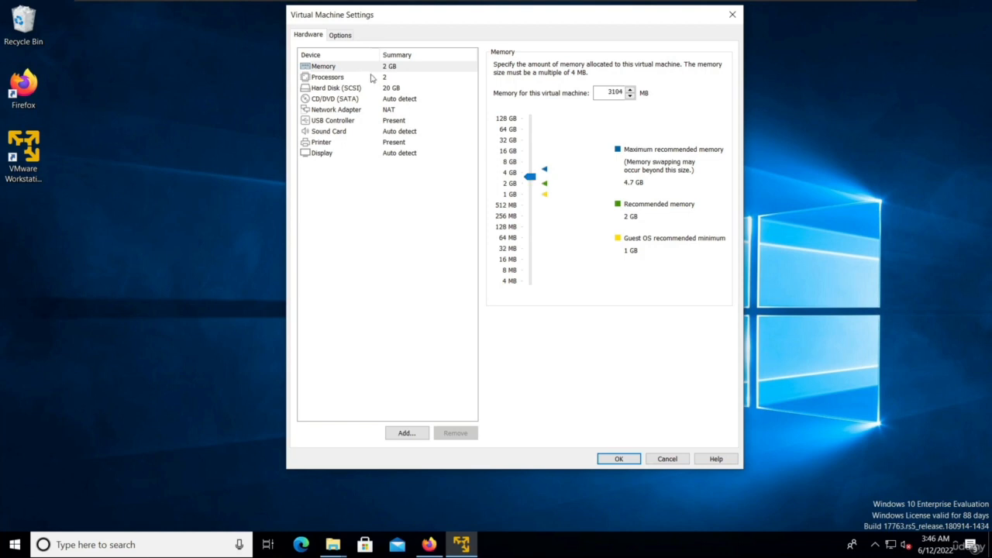
pyautogui.click(373, 78)
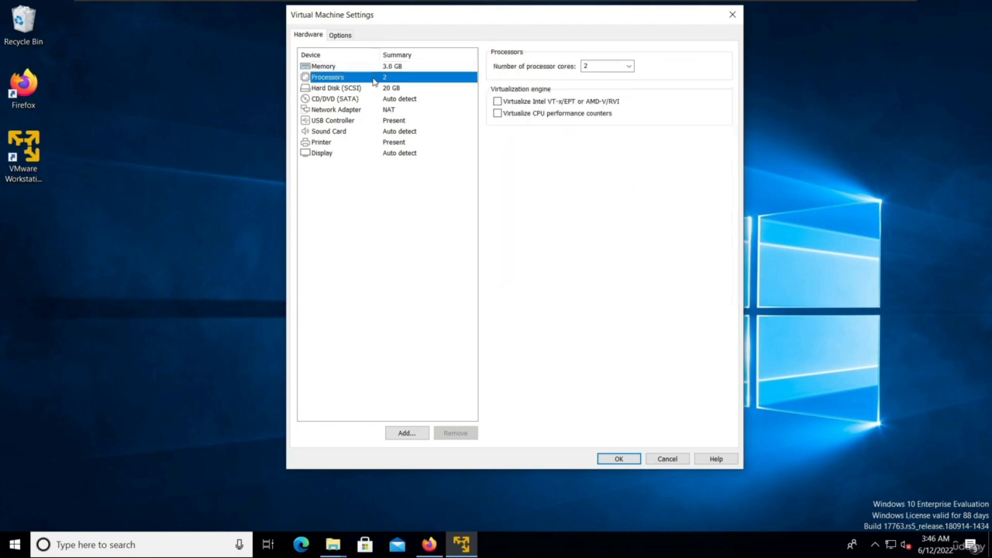
pyautogui.click(629, 65)
pyautogui.click(602, 95)
pyautogui.click(387, 87)
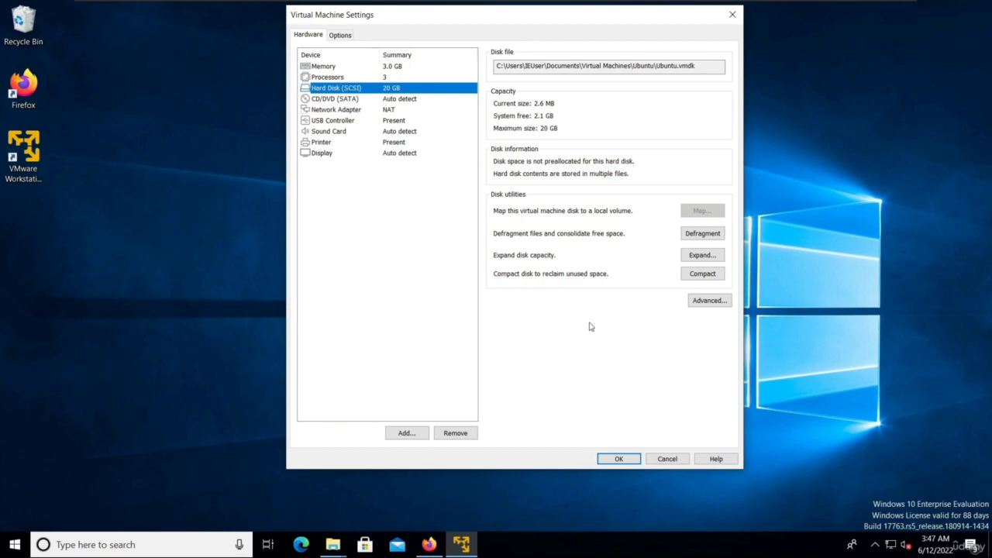
pyautogui.click(614, 459)
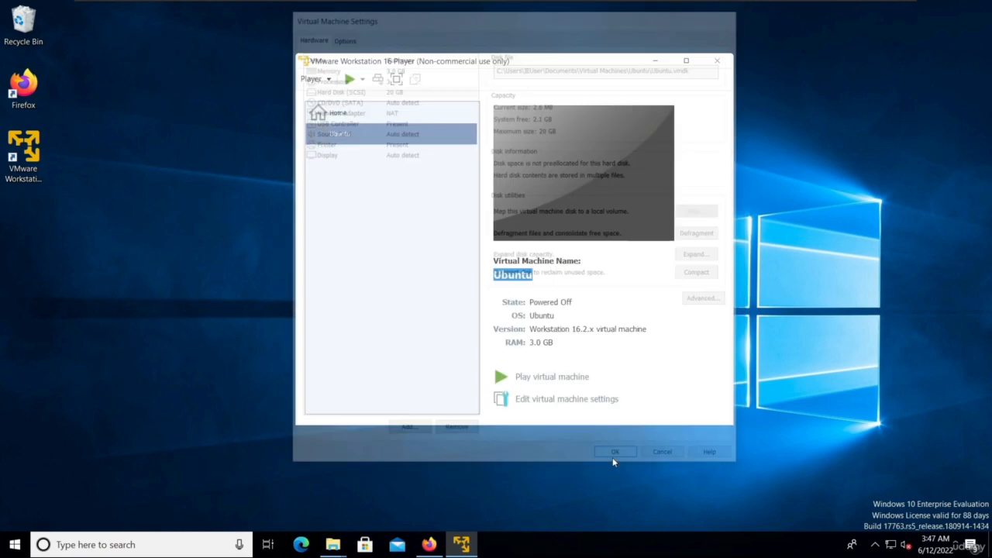